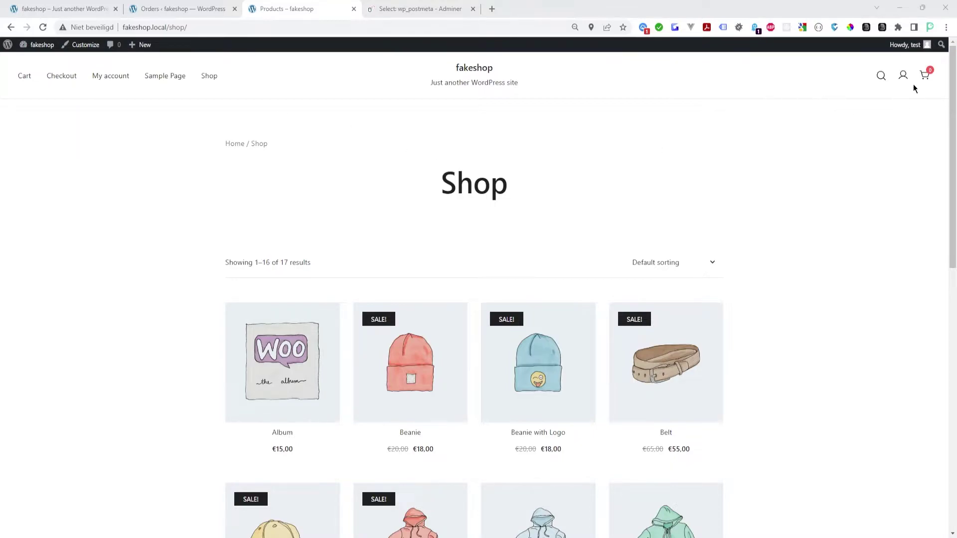
- Check the empty cart, then add the Beanie to the cart from the Shop page
click(925, 75)
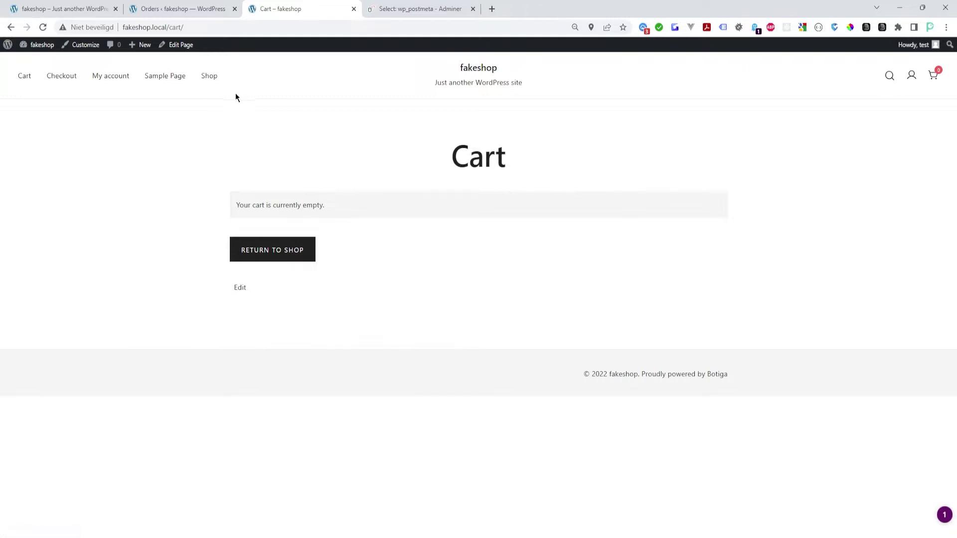
click(211, 77)
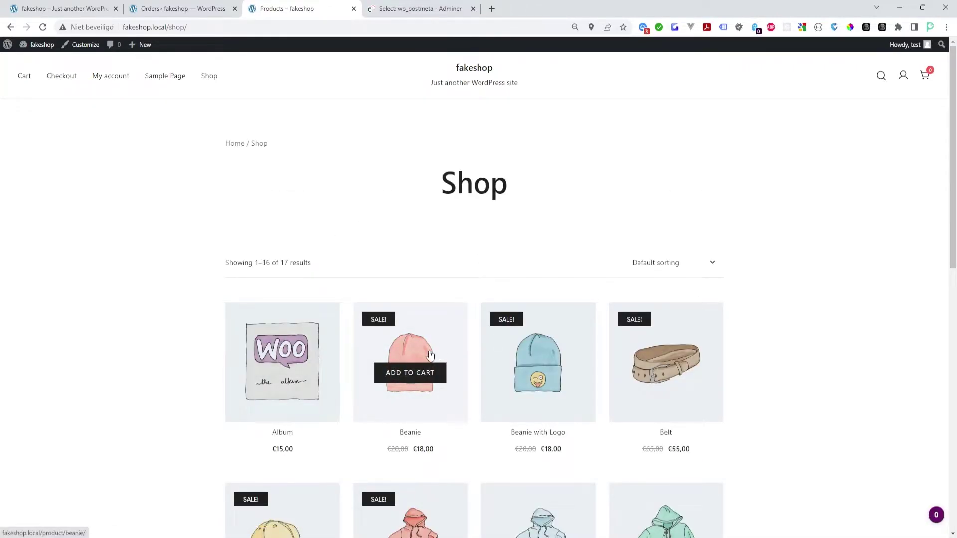
click(408, 372)
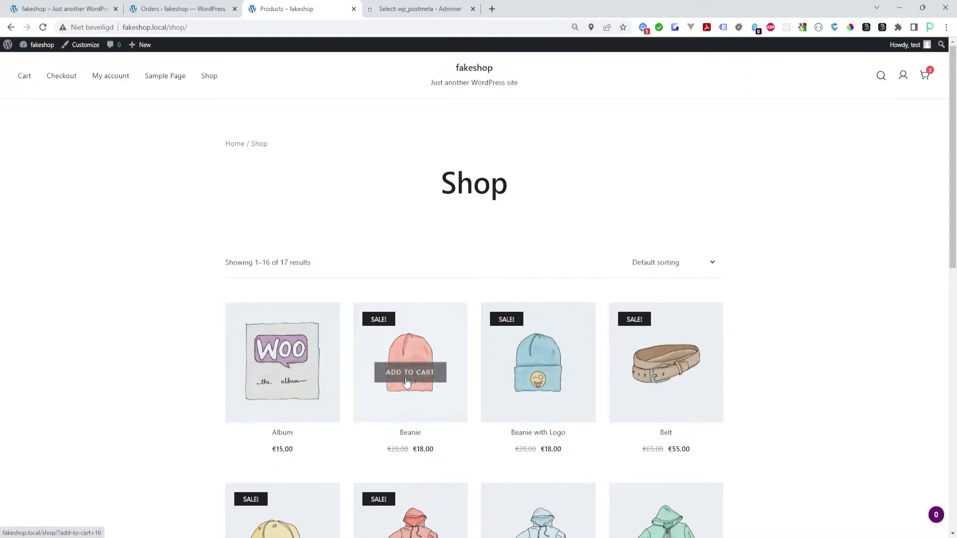
click(405, 374)
click(100, 8)
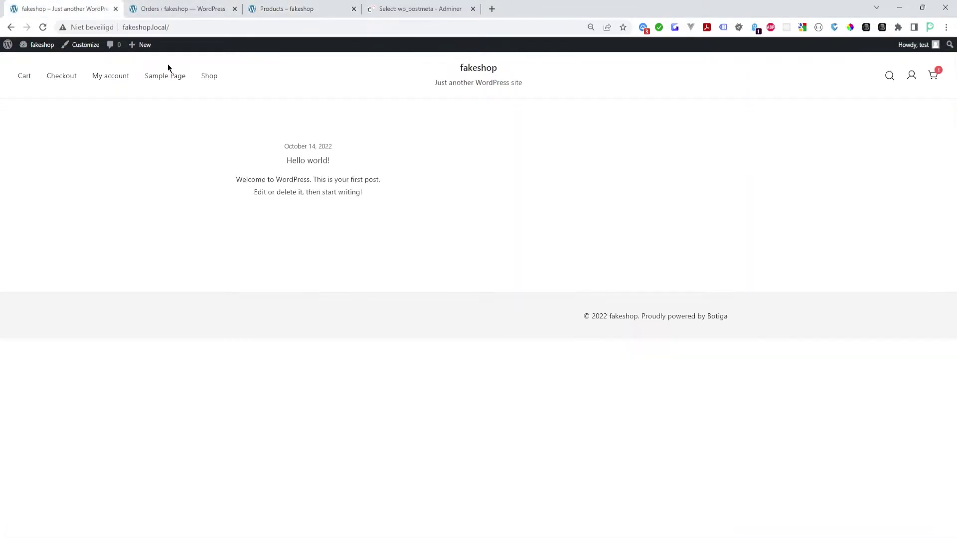
- On the admin Themes page, point out Botiga as the active theme
click(219, 9)
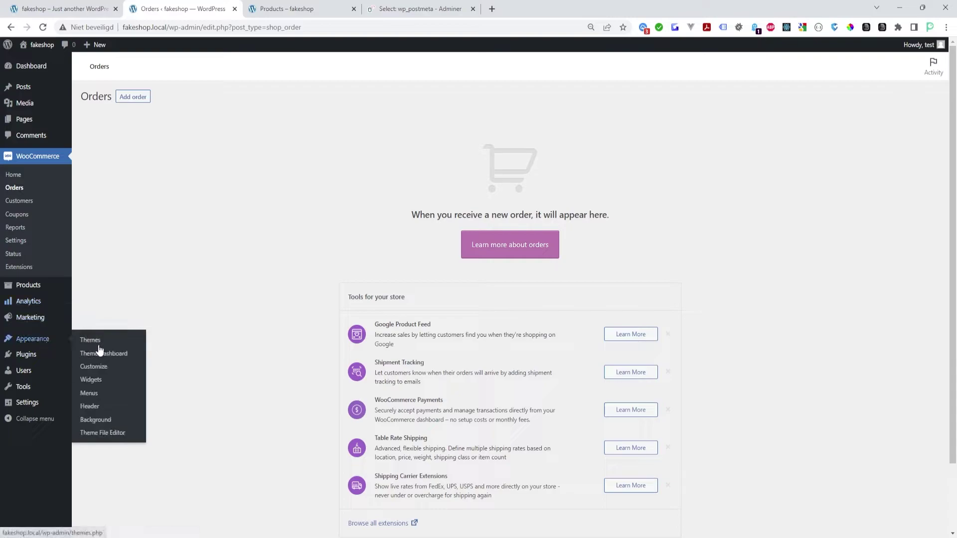
click(98, 345)
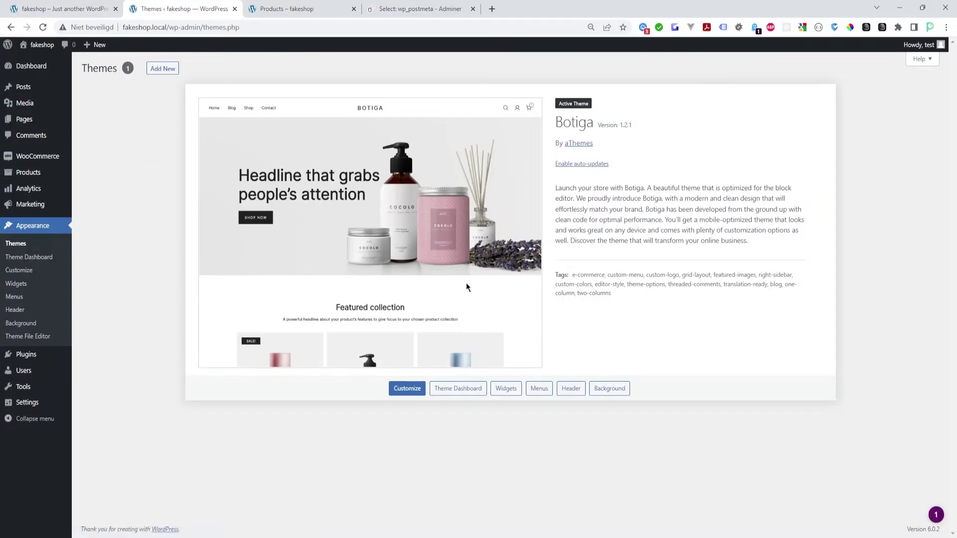
drag(609, 125, 549, 130)
click(550, 130)
- Review the installed plugins list, highlighting the Delivery and Pickup plugin
mouse_move(26, 355)
click(39, 363)
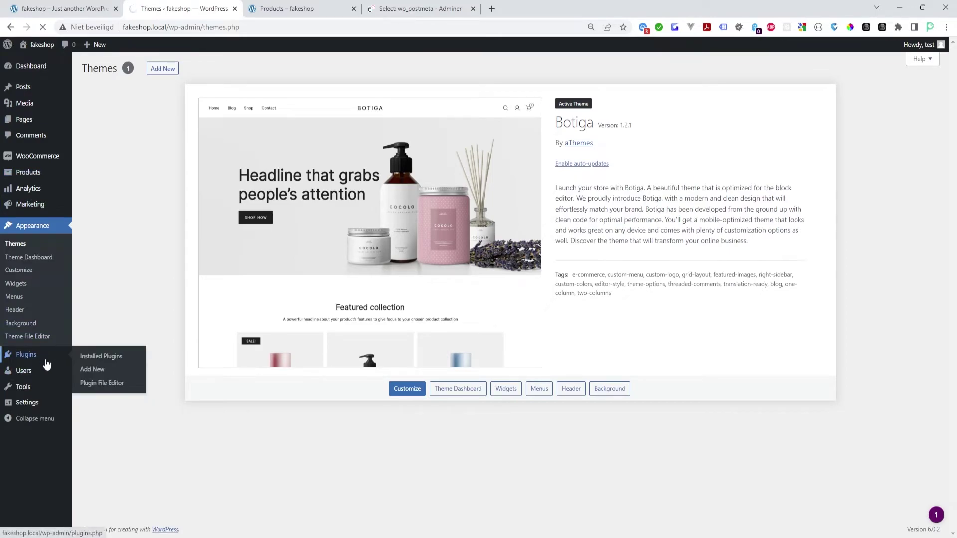
mouse_move(123, 202)
mouse_down()
mouse_move(215, 202)
mouse_move(162, 207)
mouse_up()
click(216, 204)
click(194, 224)
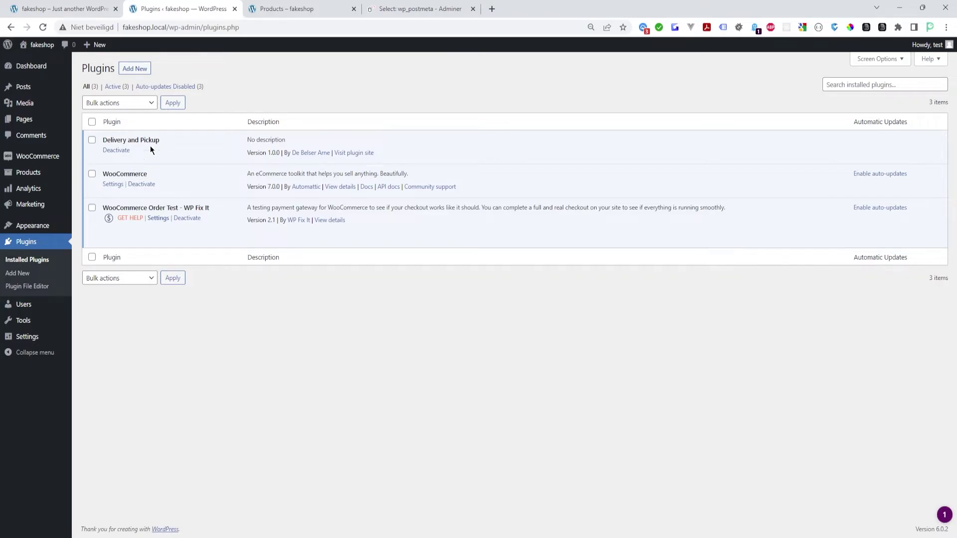
- Check out the Beanie and toggle between Flat rate and Local pickup, ending on Local pickup
click(251, 9)
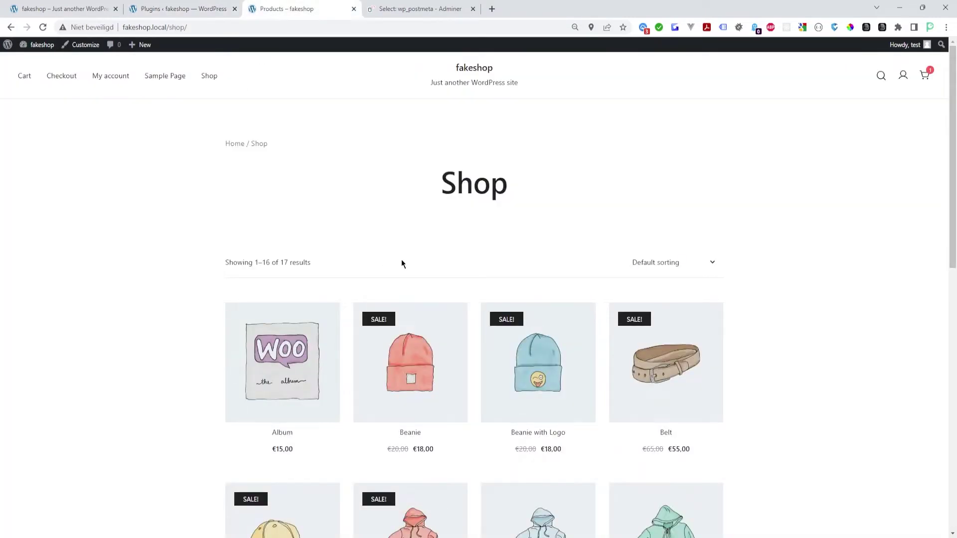
mouse_move(924, 75)
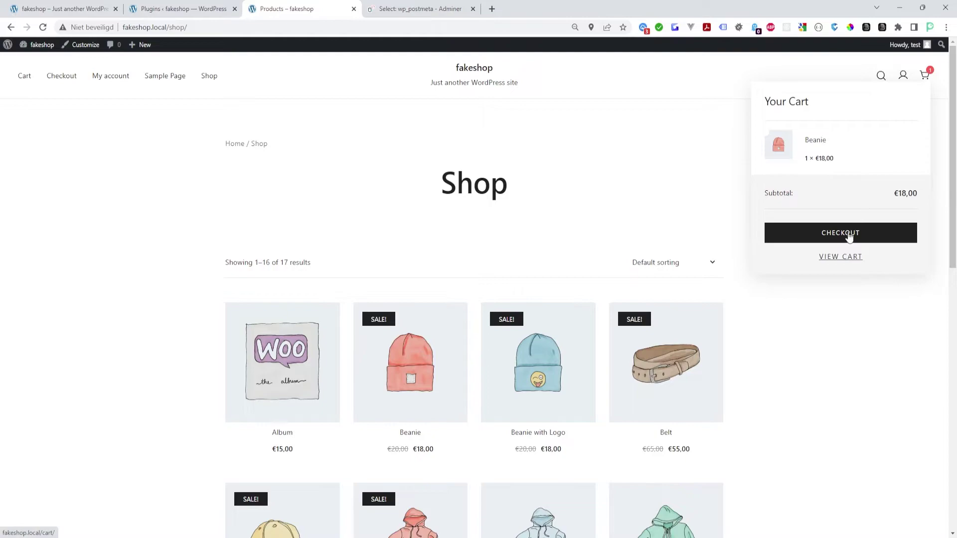
click(848, 234)
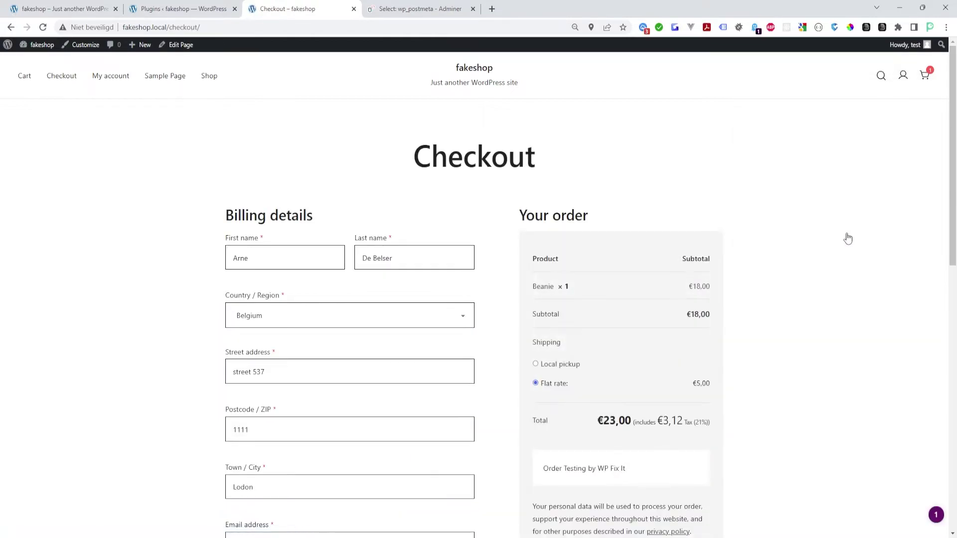
scroll(750, 241, down, 2)
click(557, 208)
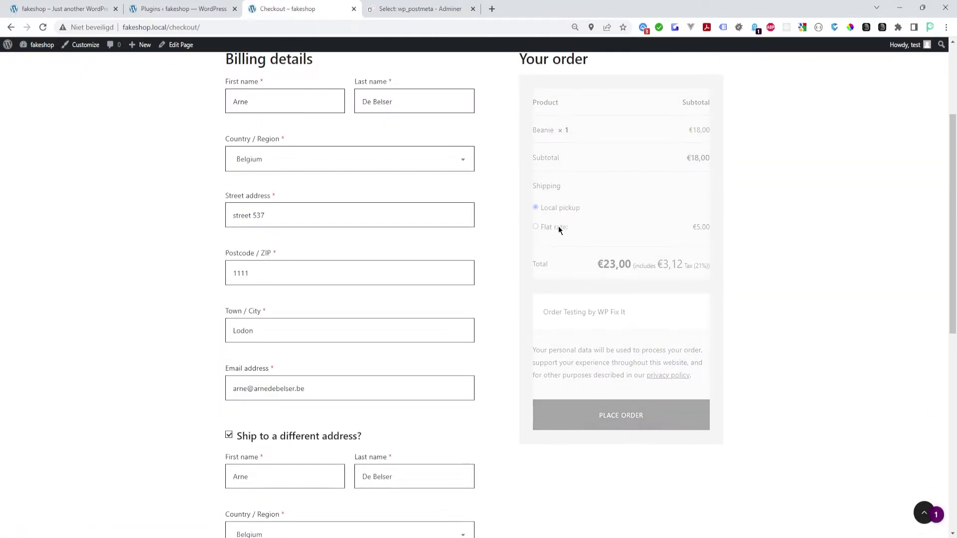
click(559, 226)
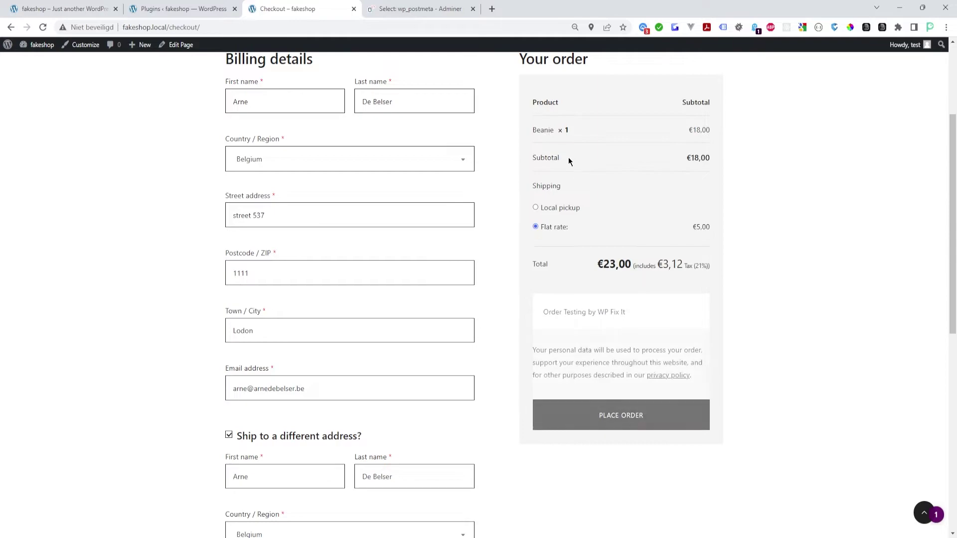
click(562, 209)
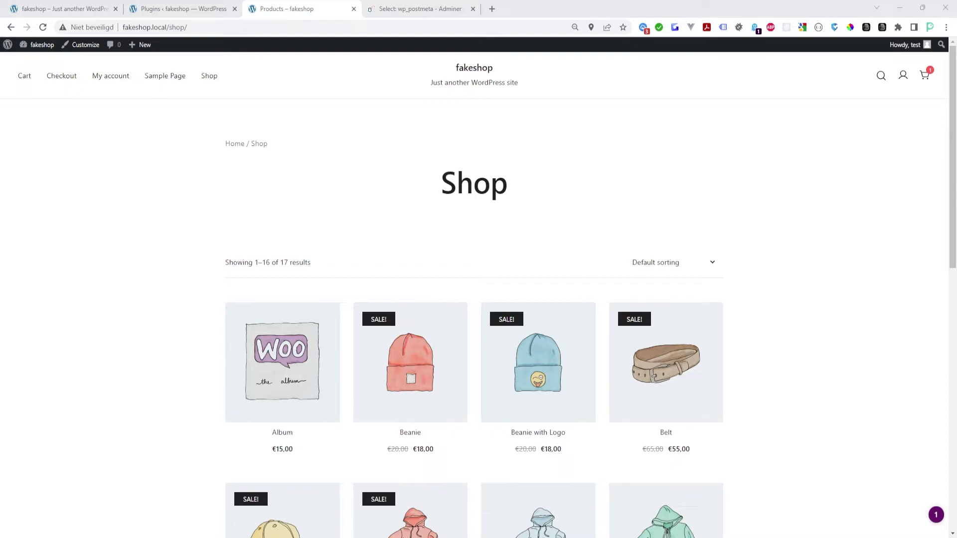
mouse_move(924, 75)
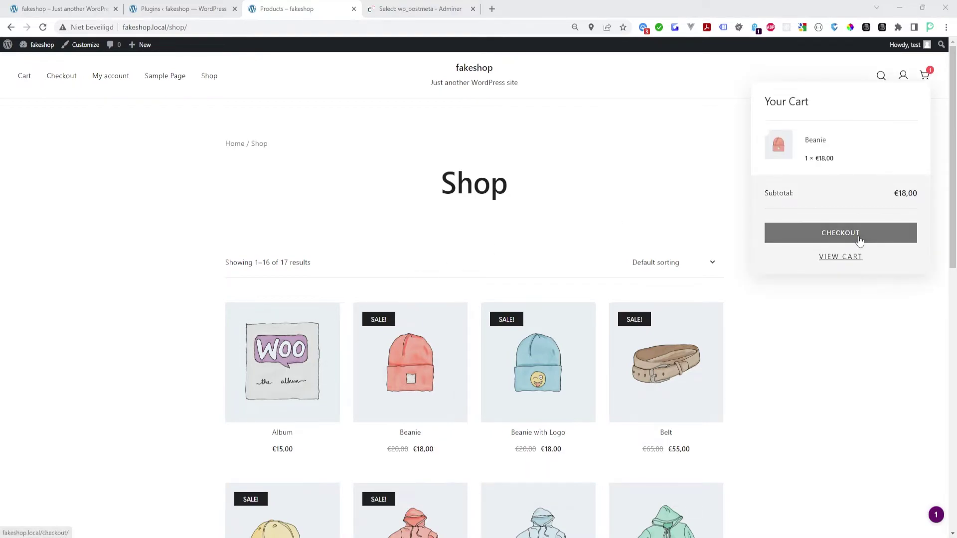
- At checkout, choose Pickup Location Hamburg, then switch shipping to Delivery (€5.00)
click(840, 233)
scroll(453, 241, down, 2)
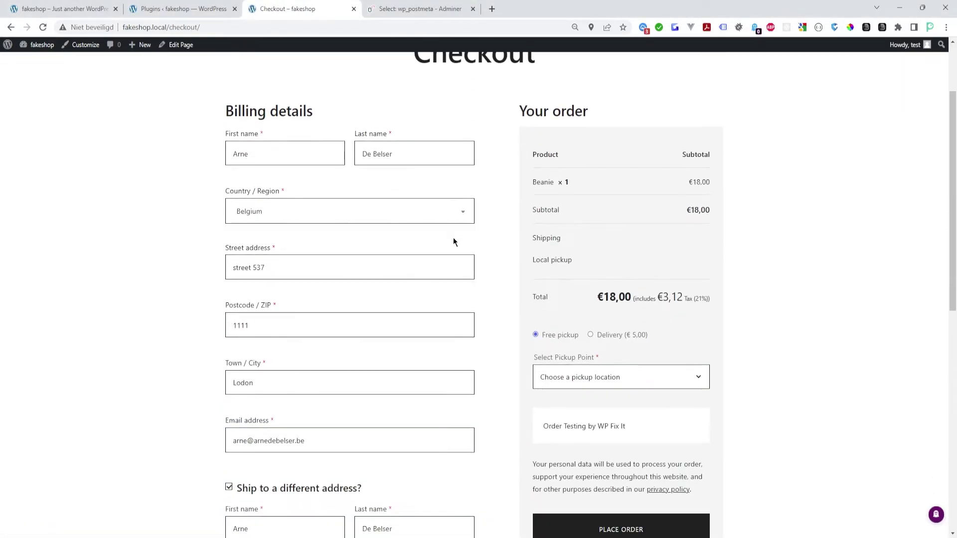
scroll(554, 293, down, 2)
scroll(577, 139, up, 1)
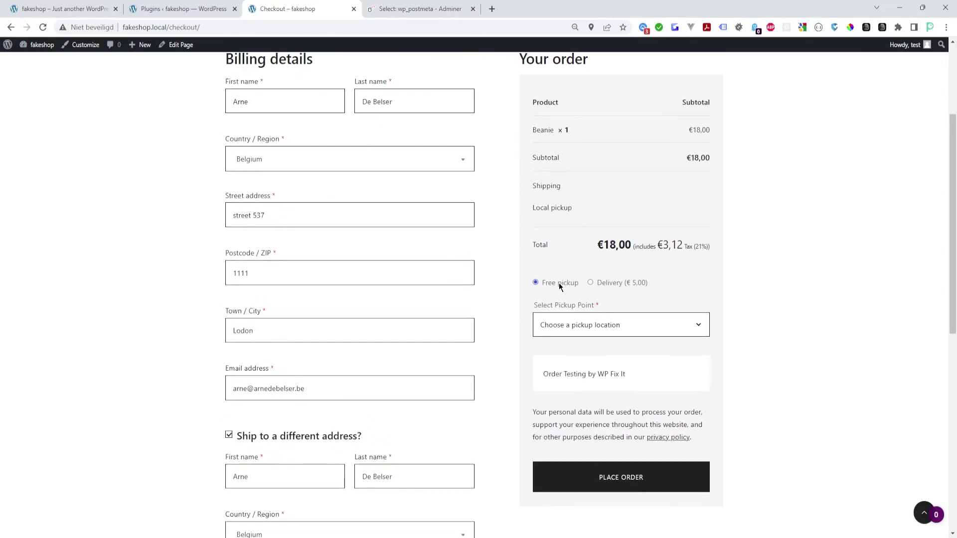
mouse_move(556, 188)
mouse_down()
mouse_move(557, 201)
mouse_move(559, 187)
mouse_up()
click(612, 329)
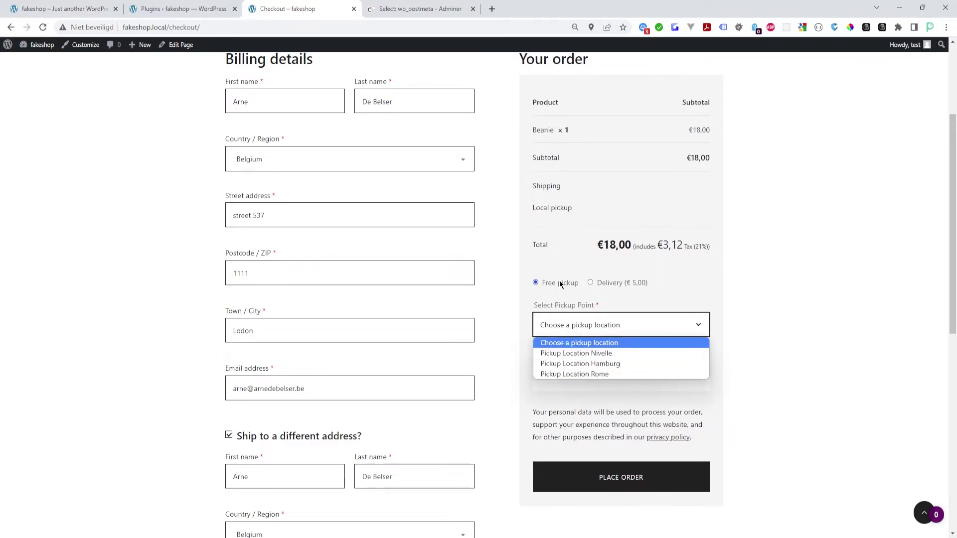
click(565, 365)
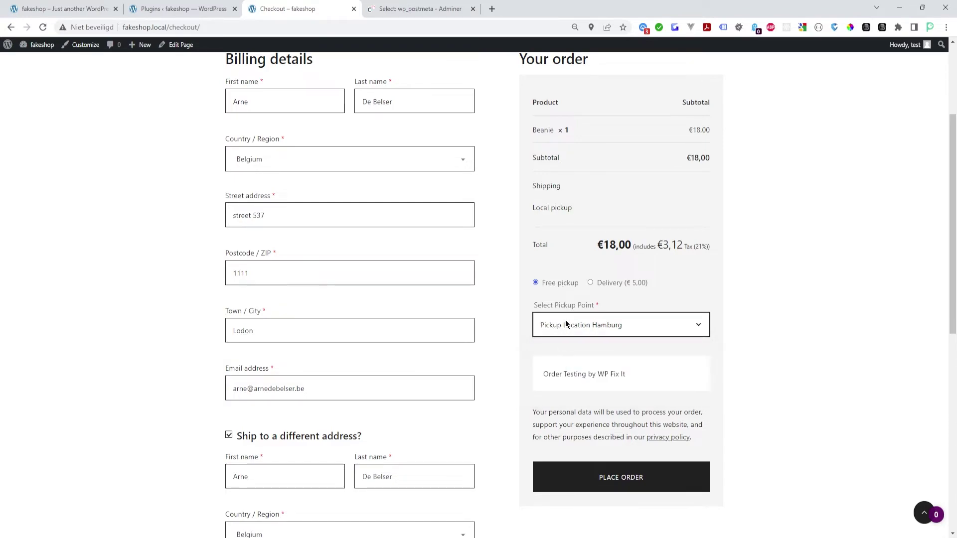
click(603, 281)
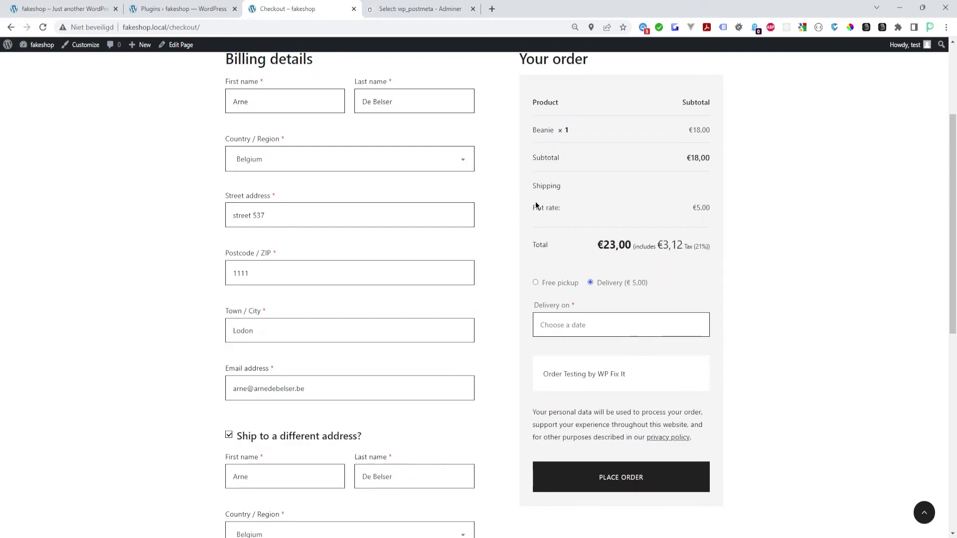
- Set the delivery date to 26-10-2022 and place the €23,00 Beanie order
drag(722, 216, 632, 207)
click(673, 214)
click(635, 324)
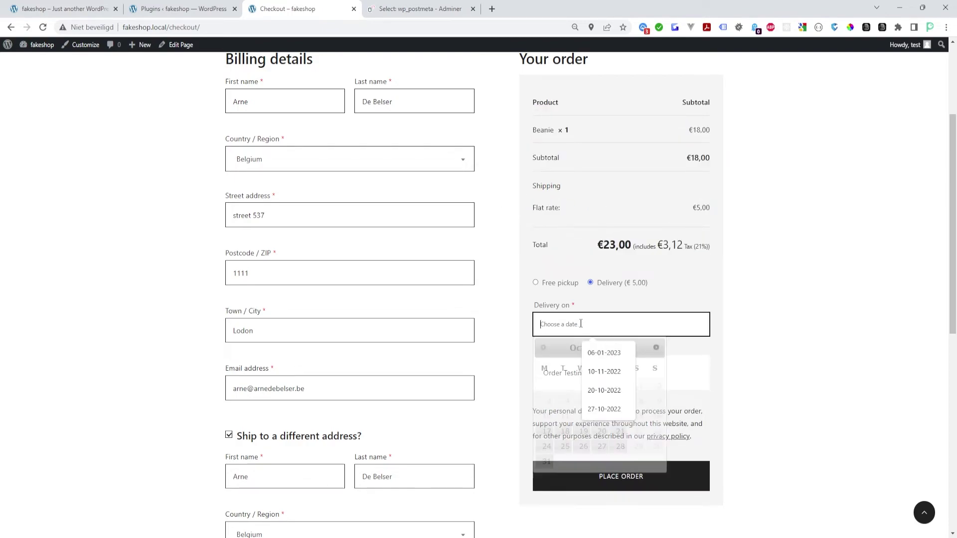
click(584, 447)
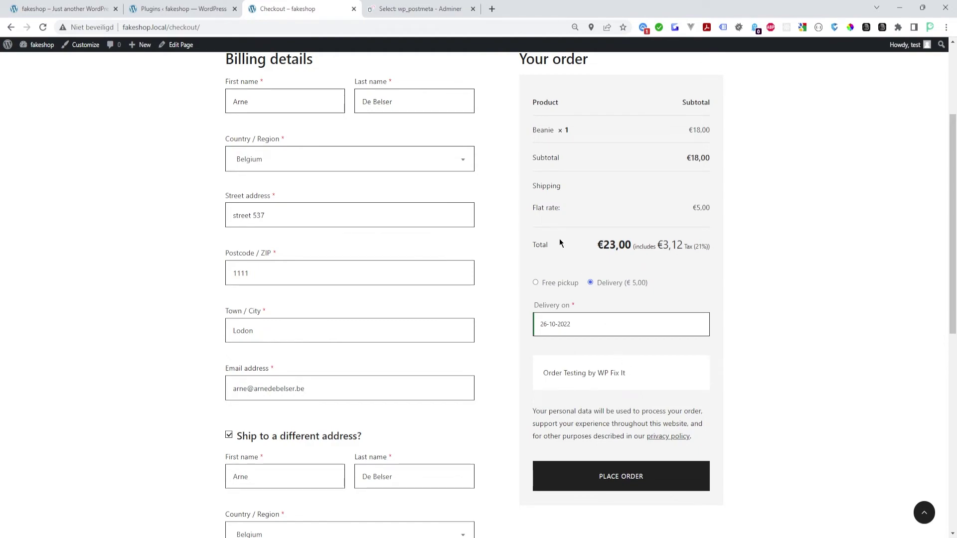
click(642, 479)
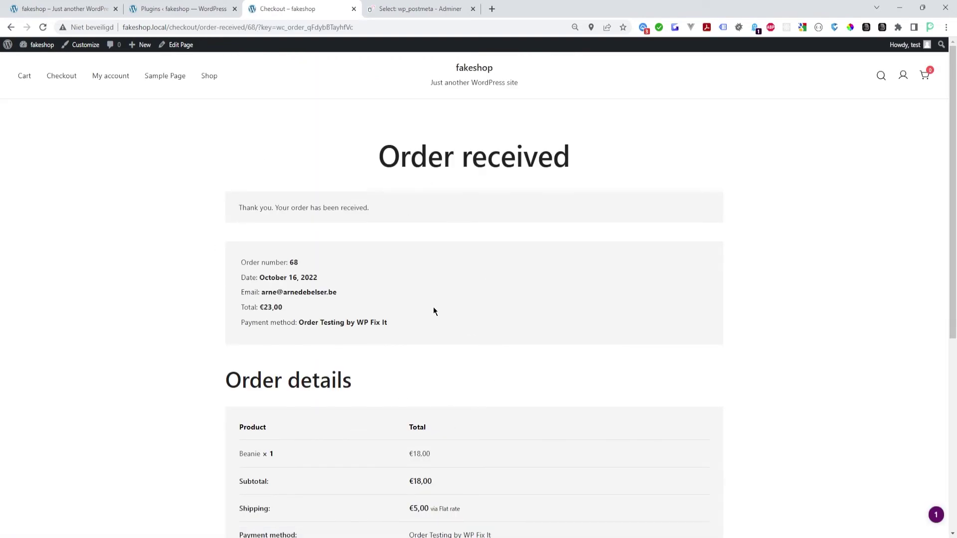
- From the admin Dashboard, open order #68 and review its Delivery on 26-10-2022 details
click(82, 8)
click(45, 44)
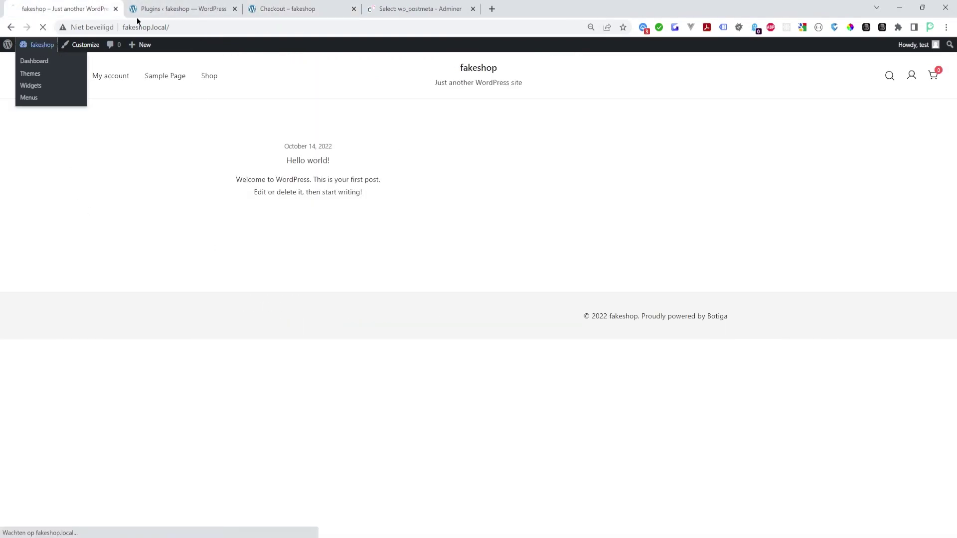
click(234, 8)
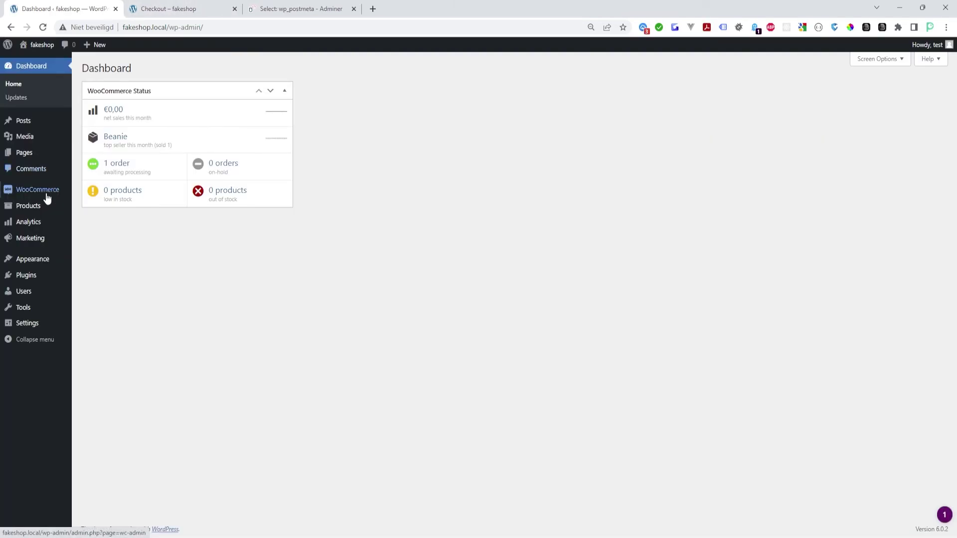
click(161, 201)
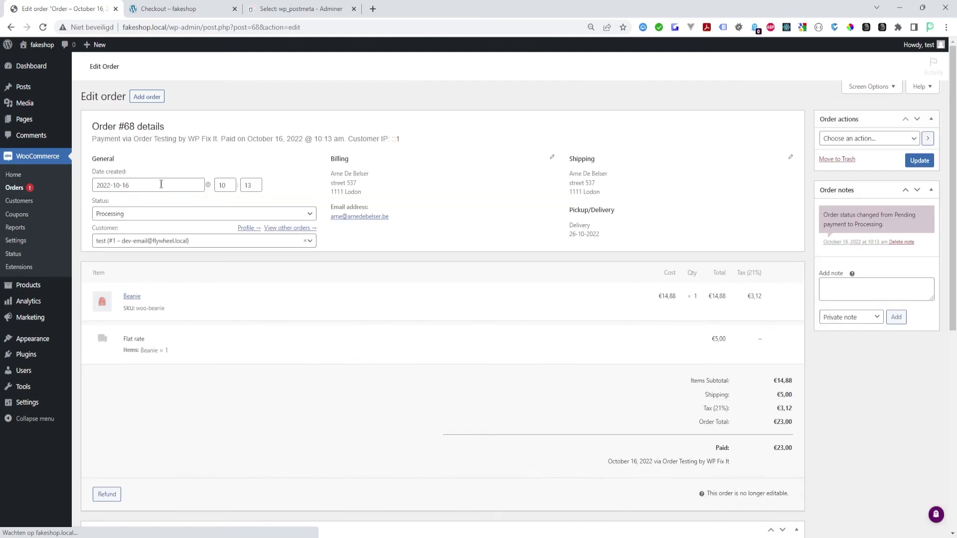
drag(564, 211, 613, 225)
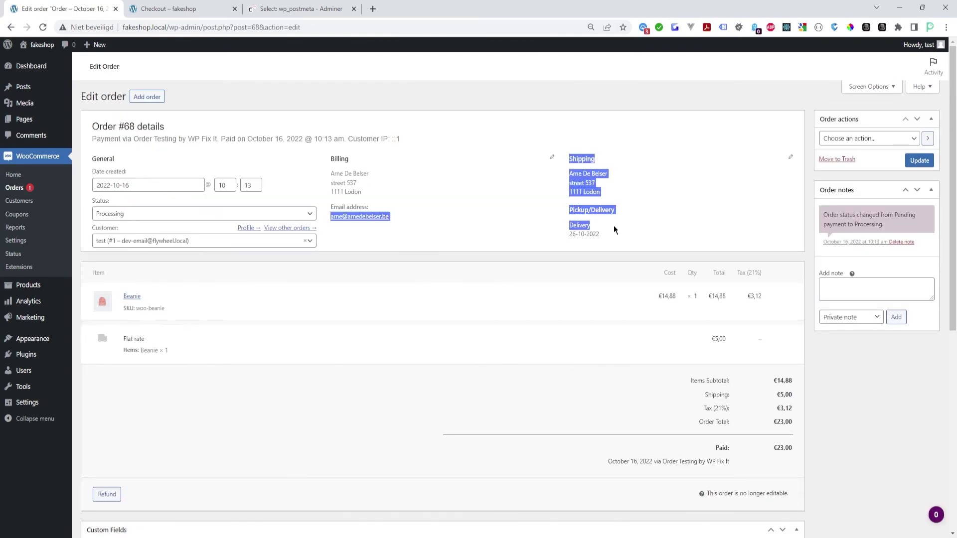
click(603, 233)
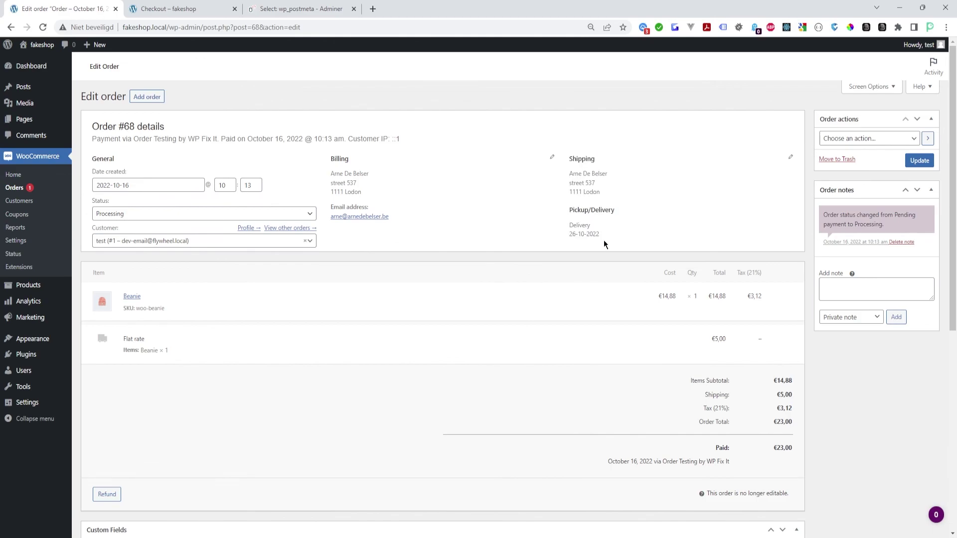